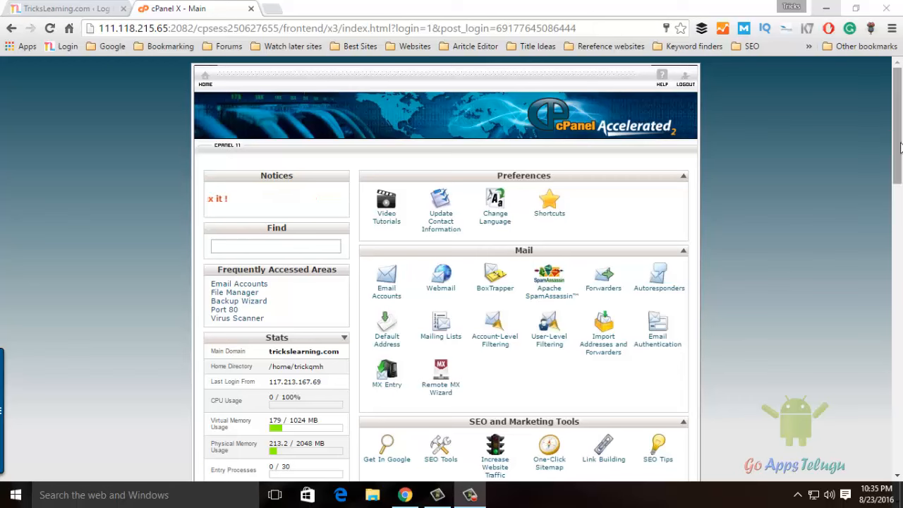
Open the Softaculous installer from cPanel and start a new WordPress installation.
{"action": "left_click", "coordinate": [900, 147]}
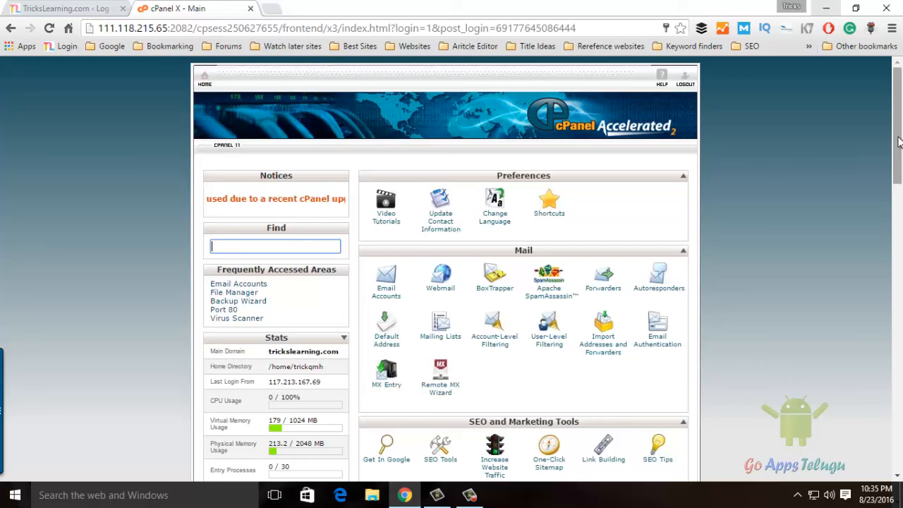
{"action": "left_click_drag", "start_coordinate": [899, 141], "coordinate": [899, 353]}
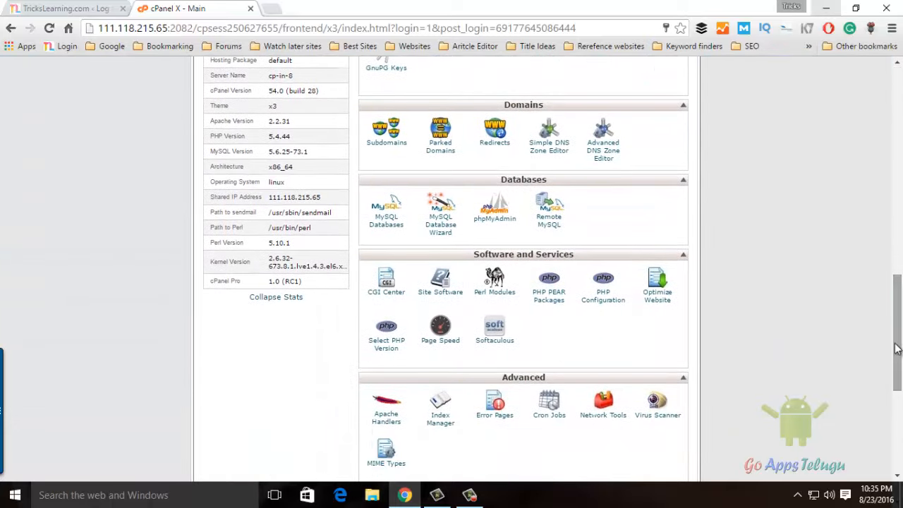
{"action": "left_click", "coordinate": [496, 345]}
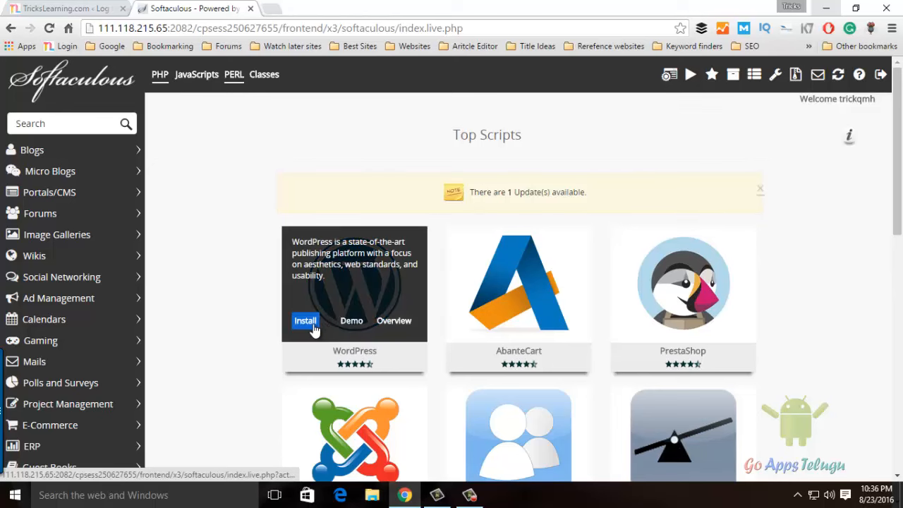
{"action": "left_click", "coordinate": [313, 326]}
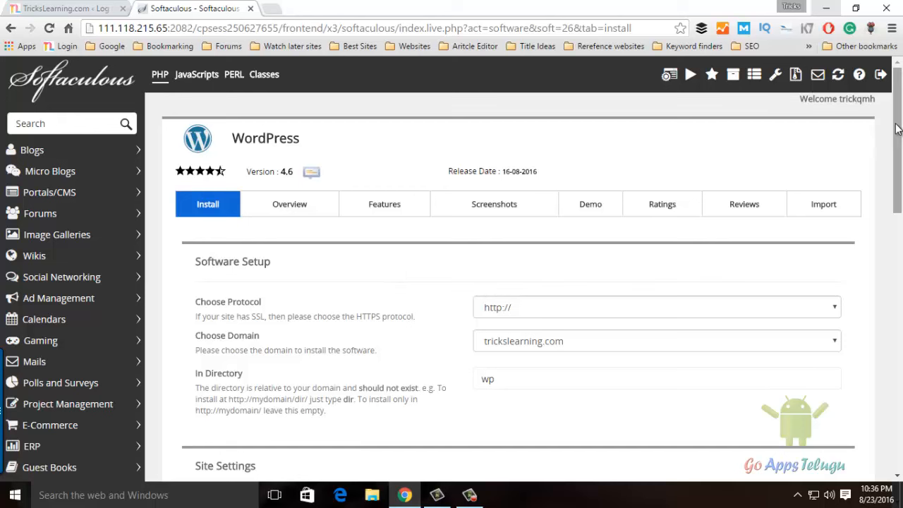
{"action": "left_click_drag", "start_coordinate": [898, 128], "coordinate": [885, 177]}
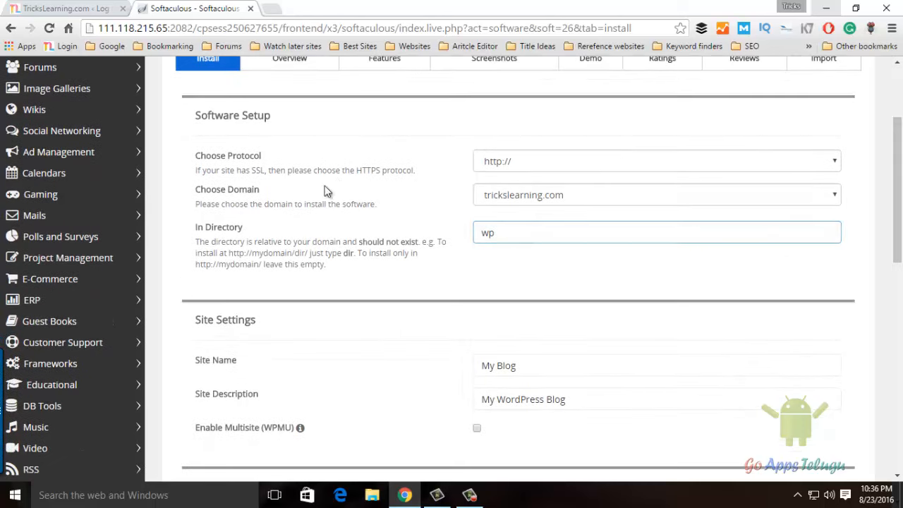
{"action": "left_click", "coordinate": [533, 159]}
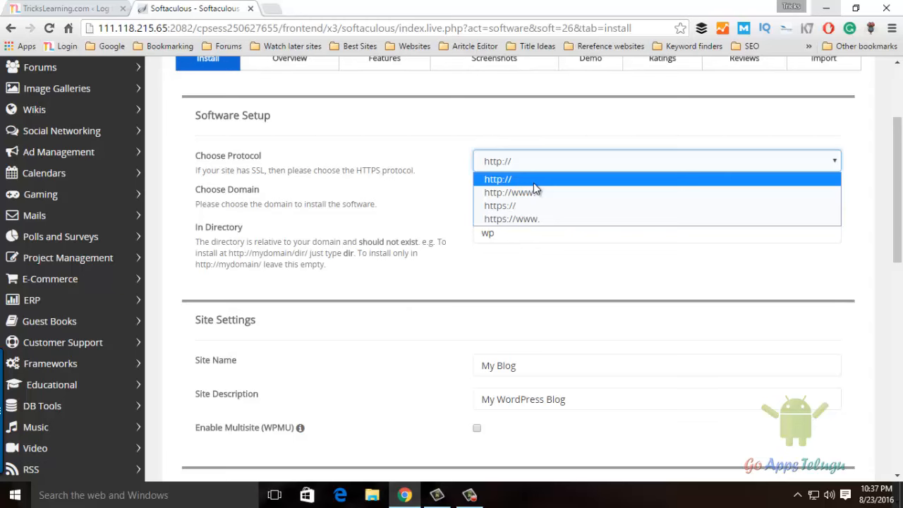
{"action": "left_click", "coordinate": [513, 185]}
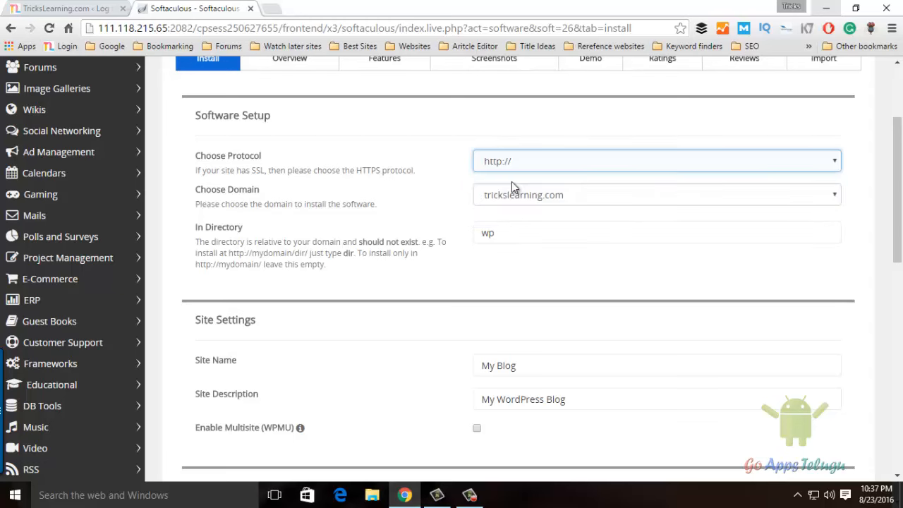
{"action": "left_click", "coordinate": [233, 199]}
{"action": "left_click", "coordinate": [595, 200]}
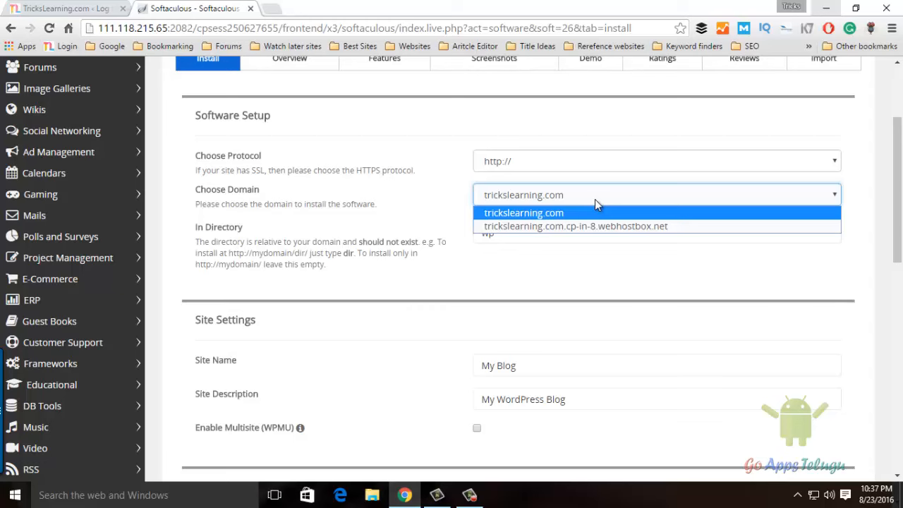
{"action": "left_click", "coordinate": [595, 199]}
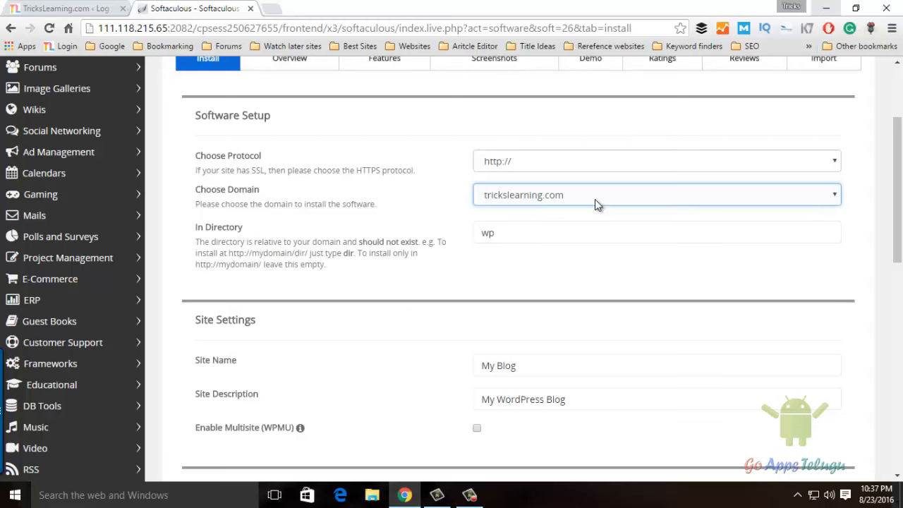
{"action": "left_click", "coordinate": [595, 199]}
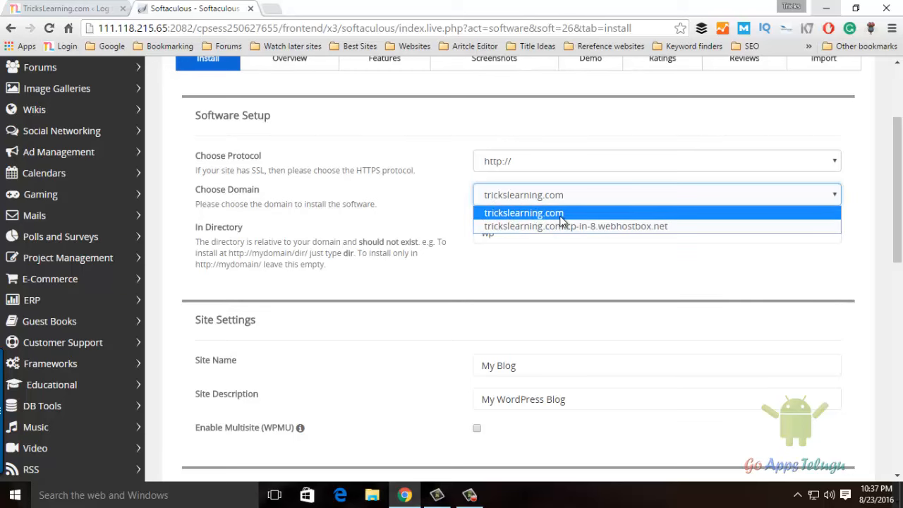
Select the existing text in the In Directory setting of the software setup.
{"action": "left_click_drag", "start_coordinate": [901, 189], "coordinate": [900, 197]}
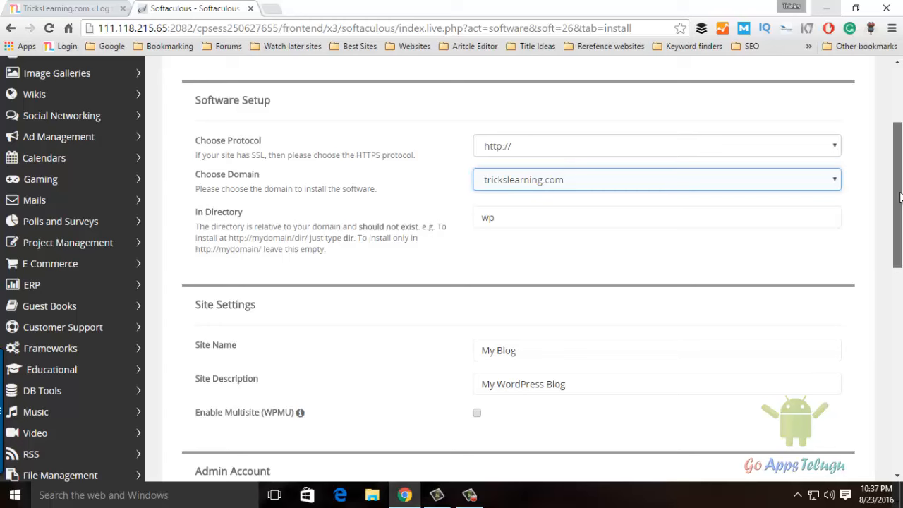
{"action": "left_click_drag", "start_coordinate": [899, 197], "coordinate": [900, 206]}
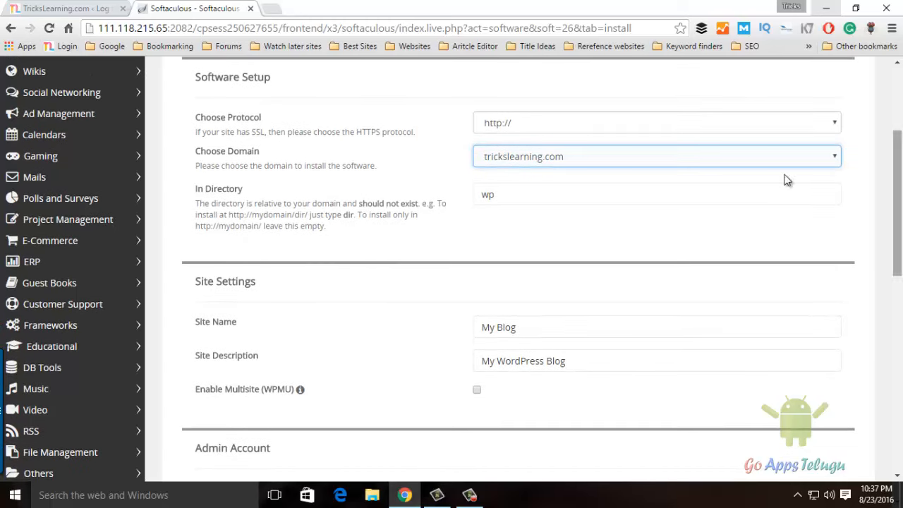
{"action": "left_click", "coordinate": [508, 196]}
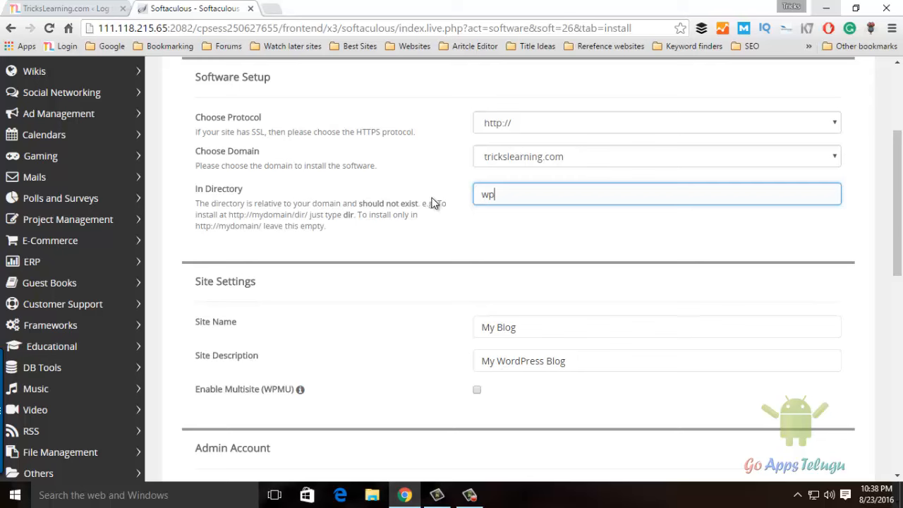
{"action": "double_click", "coordinate": [512, 199]}
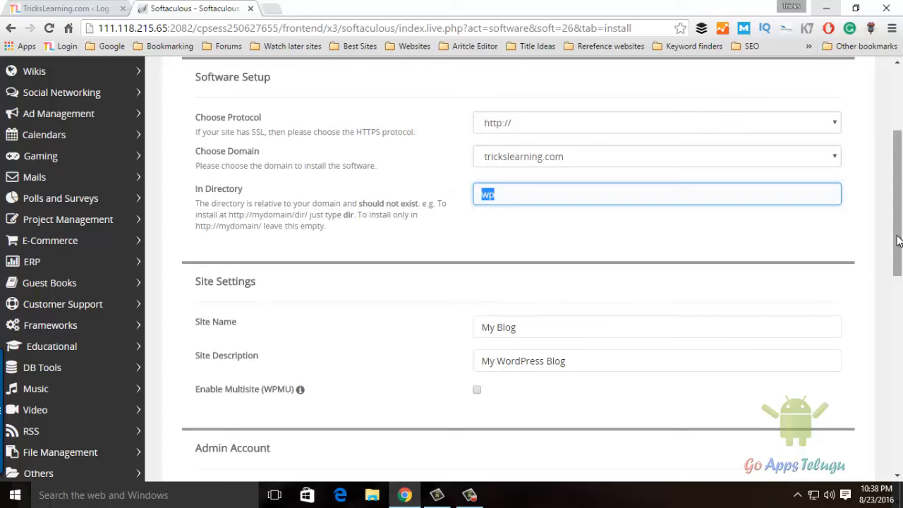
Set the site name to TricksLearning in the site settings.
{"action": "left_click_drag", "start_coordinate": [898, 240], "coordinate": [899, 308]}
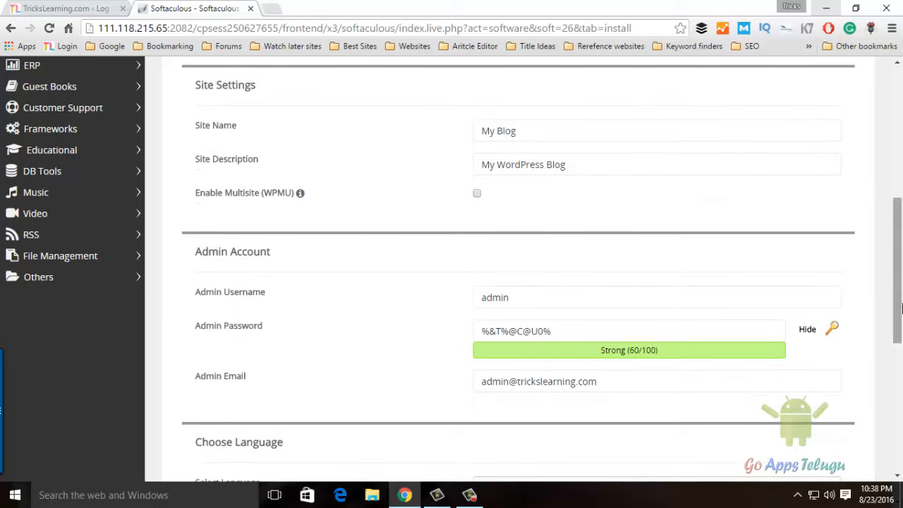
{"action": "left_click_drag", "start_coordinate": [591, 136], "coordinate": [462, 141]}
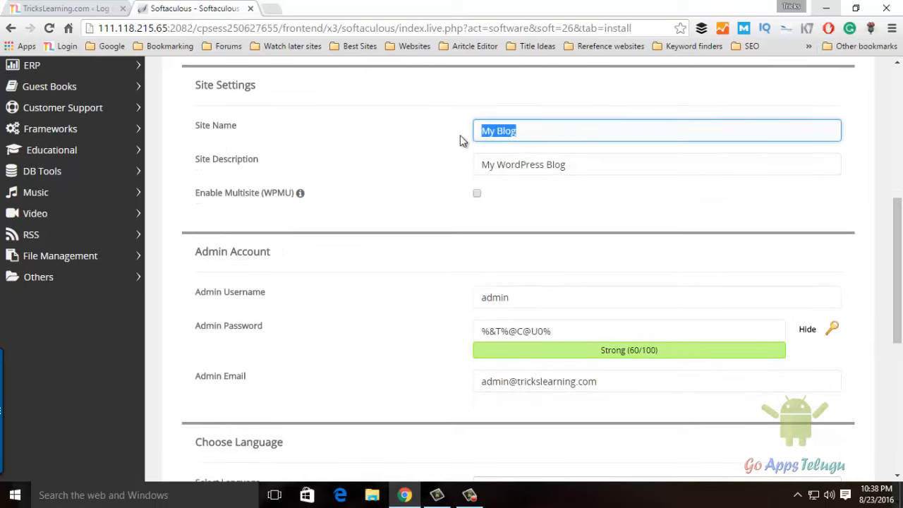
{"action": "mouse_move", "coordinate": [898, 248]}
{"action": "left_mouse_down"}
{"action": "mouse_move", "coordinate": [899, 375]}
{"action": "mouse_move", "coordinate": [901, 152]}
{"action": "mouse_move", "coordinate": [901, 249]}
{"action": "left_mouse_up"}
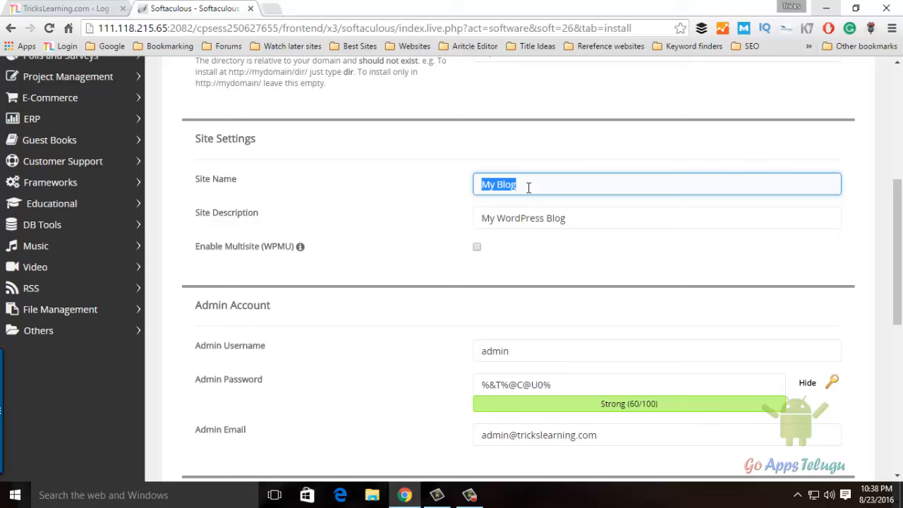
{"action": "type", "text": "TricksLearning"}
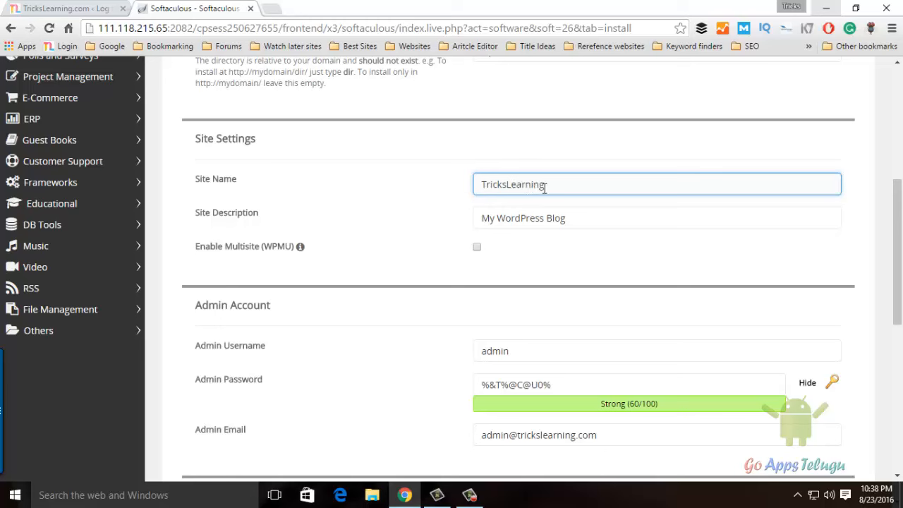
Set the site description to "This Site is about Technology", correcting the misspelled last word with the suggested spelling.
{"action": "left_click_drag", "start_coordinate": [576, 218], "coordinate": [415, 221]}
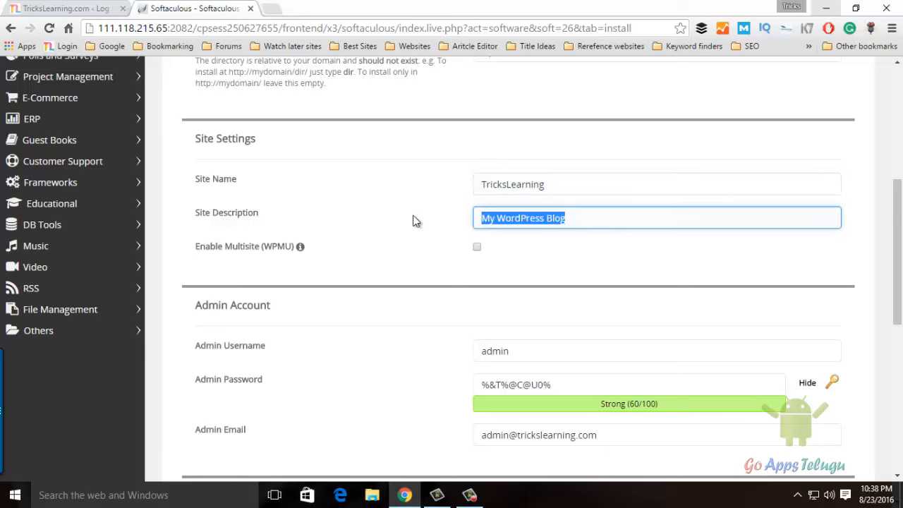
{"action": "type", "text": "This "}
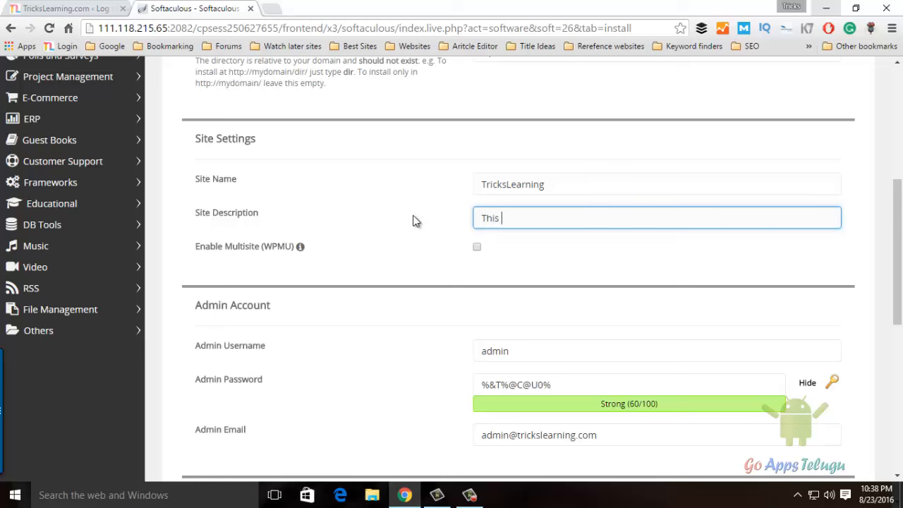
{"action": "type", "text": "Site is about Techonology"}
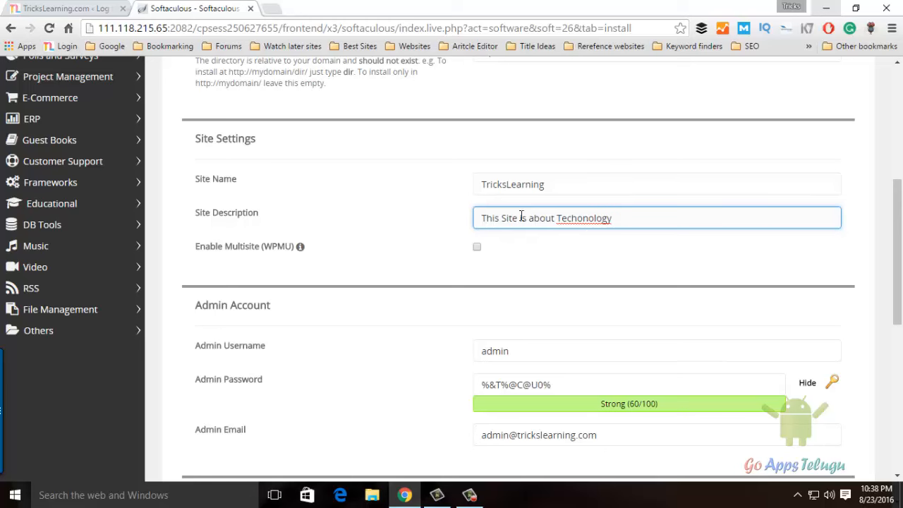
{"action": "right_click", "coordinate": [585, 225]}
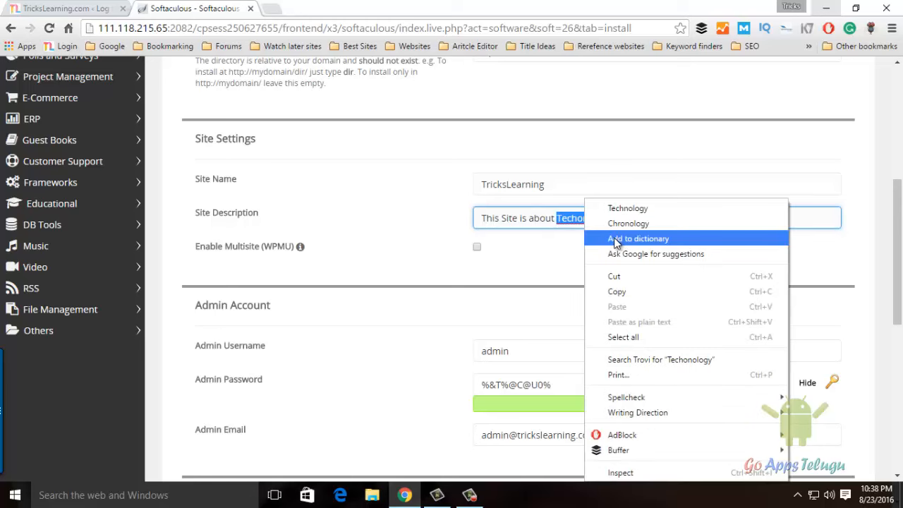
{"action": "left_click", "coordinate": [621, 205]}
{"action": "left_click", "coordinate": [612, 248]}
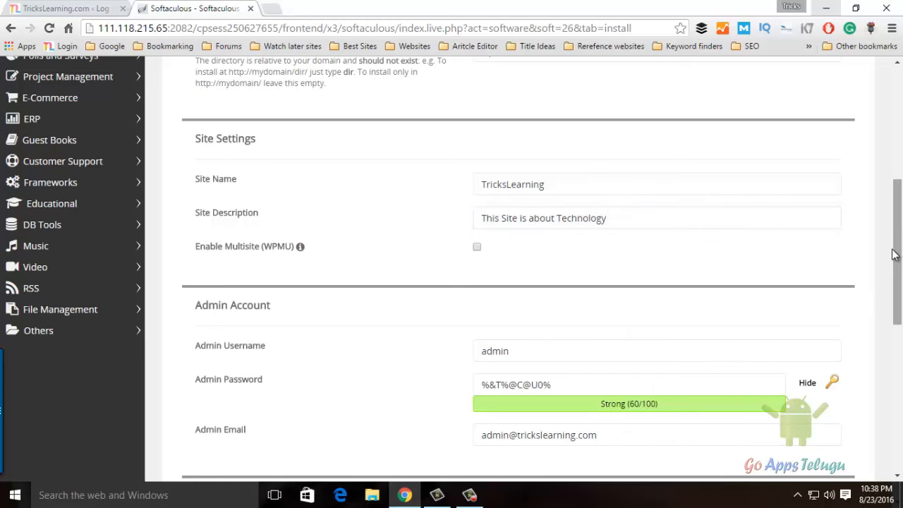
{"action": "left_click_drag", "start_coordinate": [898, 258], "coordinate": [899, 275]}
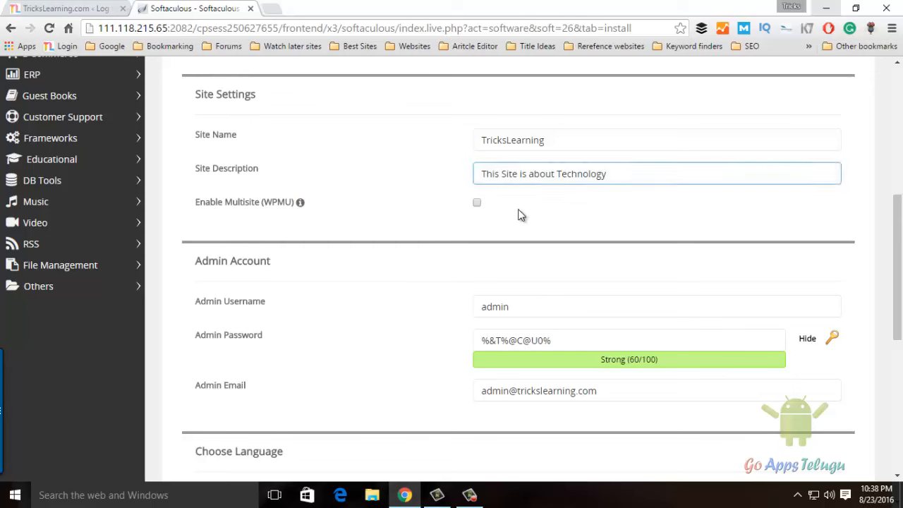
{"action": "left_click", "coordinate": [616, 173]}
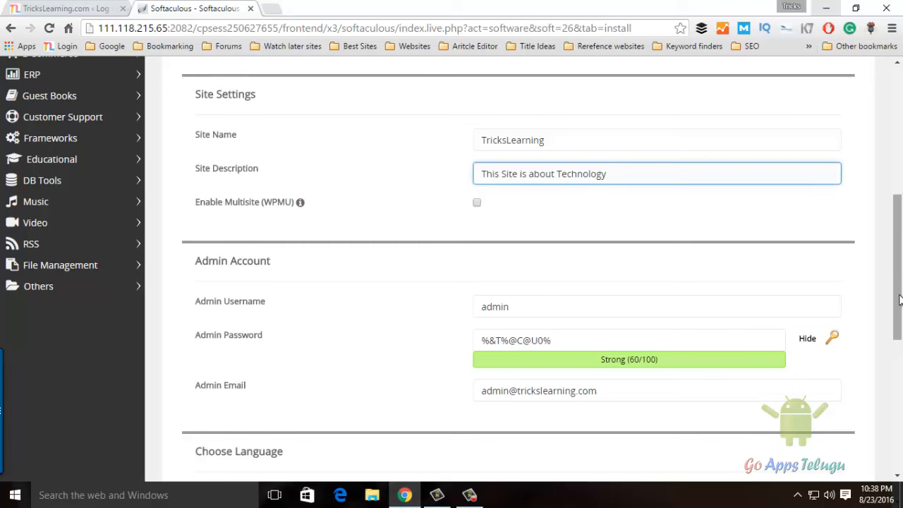
Open trickslearning.com in a separate tab to examine its title and tagline, and return to the WordPress installation form.
{"action": "left_click_drag", "start_coordinate": [899, 300], "coordinate": [899, 322]}
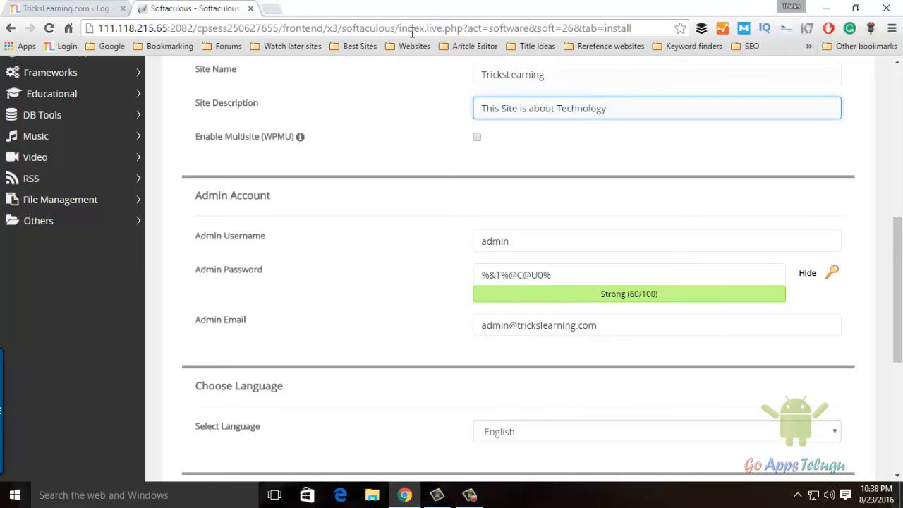
{"action": "left_click", "coordinate": [279, 12]}
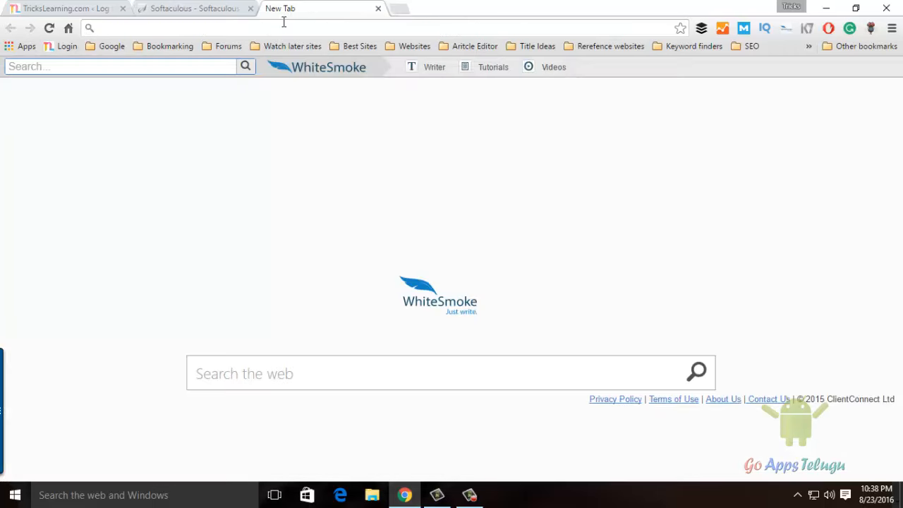
{"action": "type", "text": "trick"}
{"action": "key", "text": "Return"}
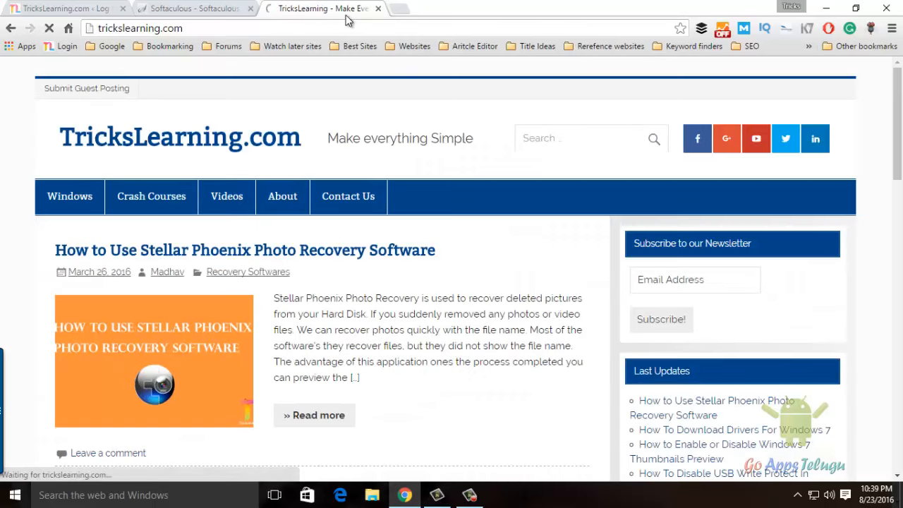
{"action": "left_click", "coordinate": [195, 8]}
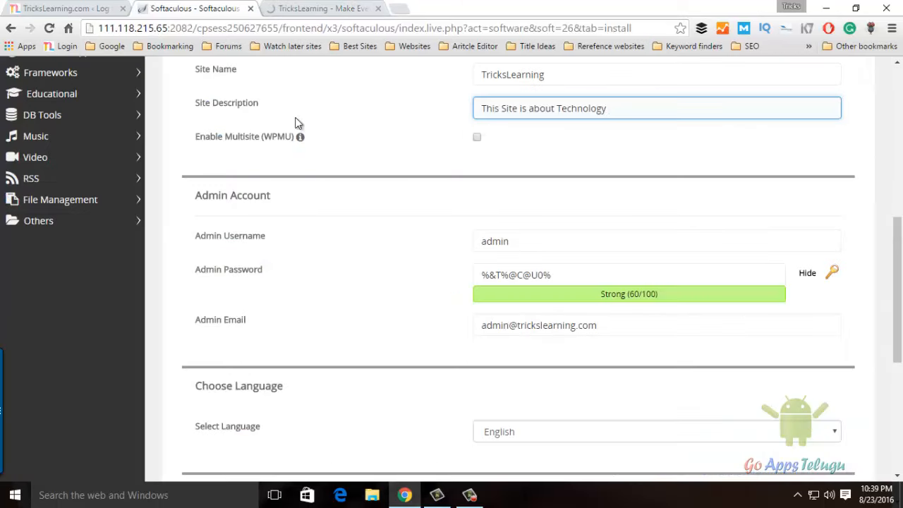
{"action": "left_click", "coordinate": [307, 8]}
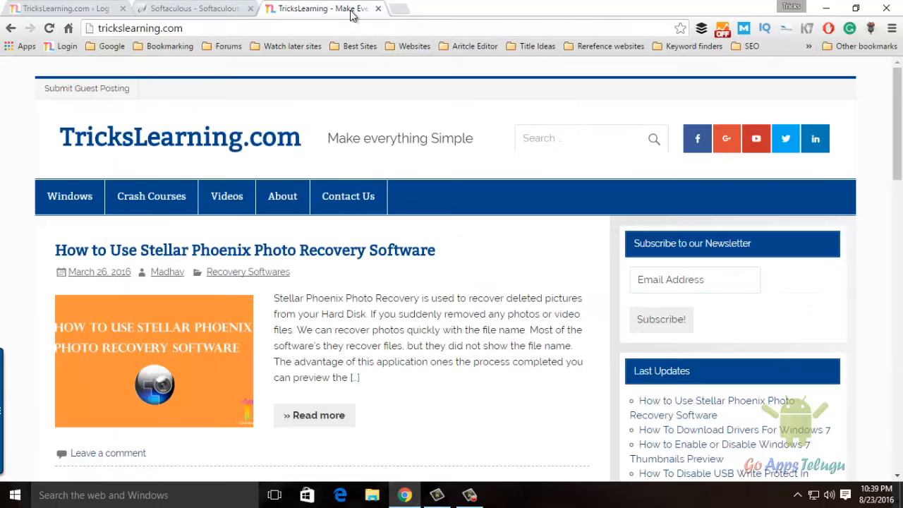
{"action": "left_click", "coordinate": [215, 10]}
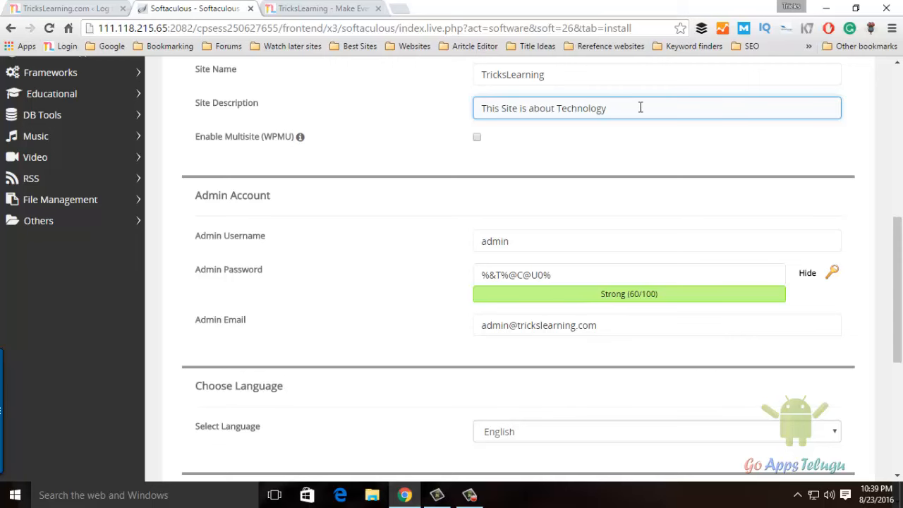
Try replacing the admin username with asdfs and undo the replacement.
{"action": "scroll", "coordinate": [424, 245], "scroll_direction": "down", "scroll_amount": 2}
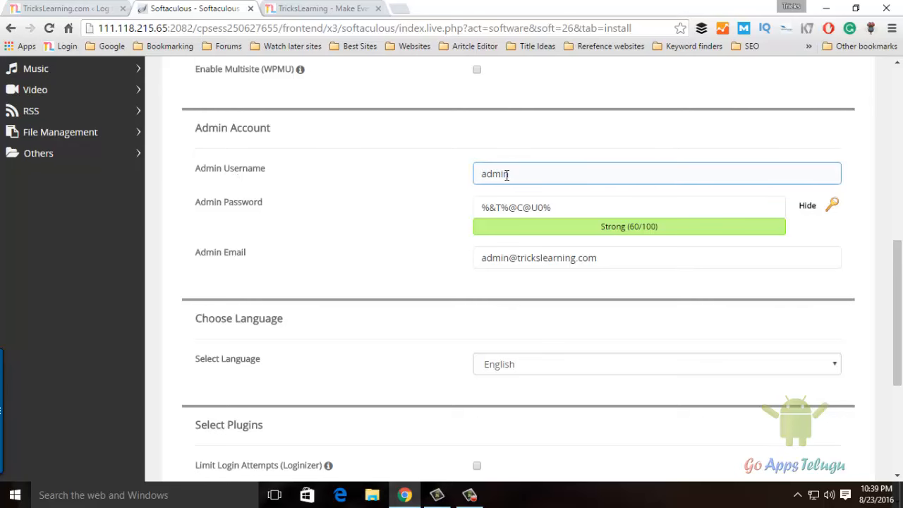
{"action": "left_click", "coordinate": [537, 176]}
{"action": "left_click_drag", "start_coordinate": [493, 173], "coordinate": [548, 177]}
{"action": "left_click", "coordinate": [550, 179]}
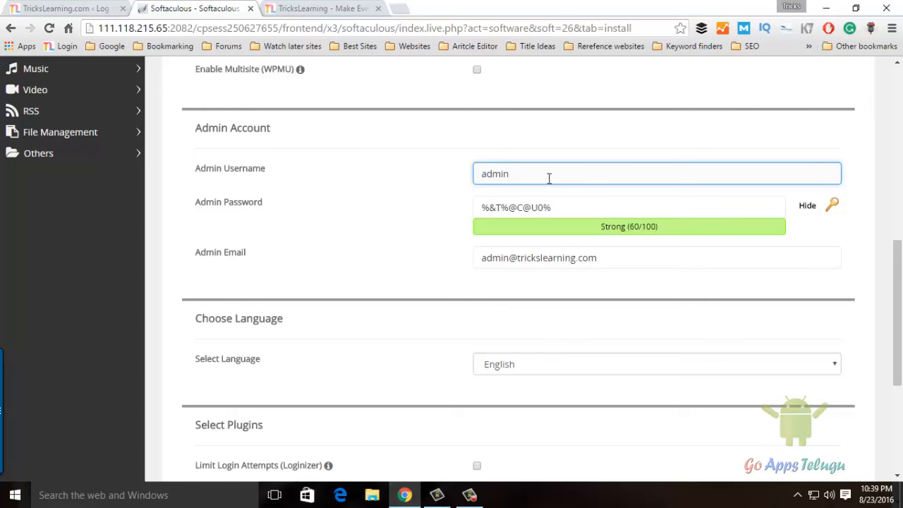
{"action": "left_click_drag", "start_coordinate": [597, 176], "coordinate": [427, 177]}
{"action": "type", "text": "asdfs"}
{"action": "key", "text": "ctrl+z"}
{"action": "left_click", "coordinate": [558, 175]}
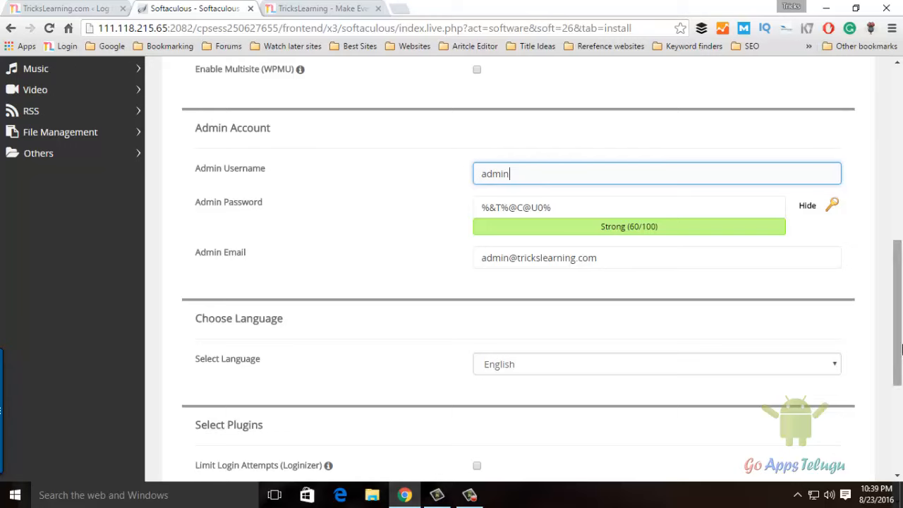
{"action": "scroll", "coordinate": [423, 190], "scroll_direction": "down", "scroll_amount": 1}
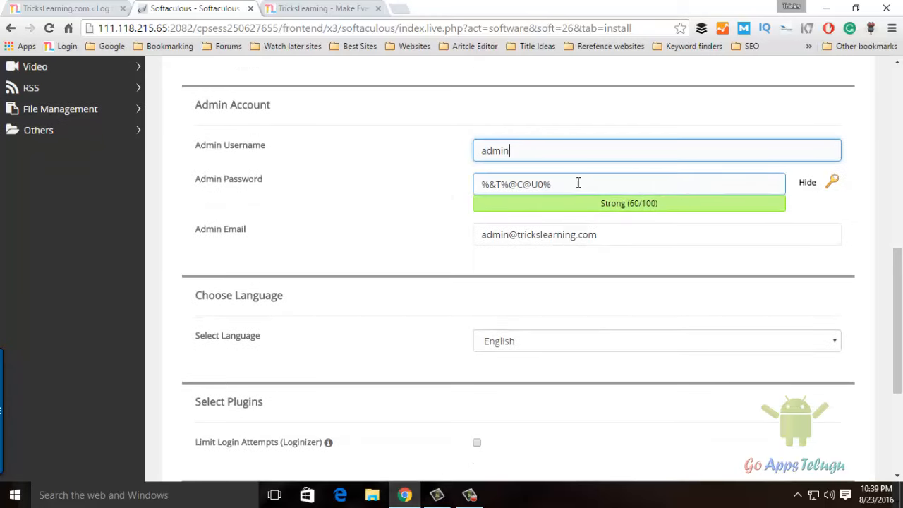
Generate a new random admin password, repeating the generation several times.
{"action": "left_click_drag", "start_coordinate": [581, 181], "coordinate": [459, 180]}
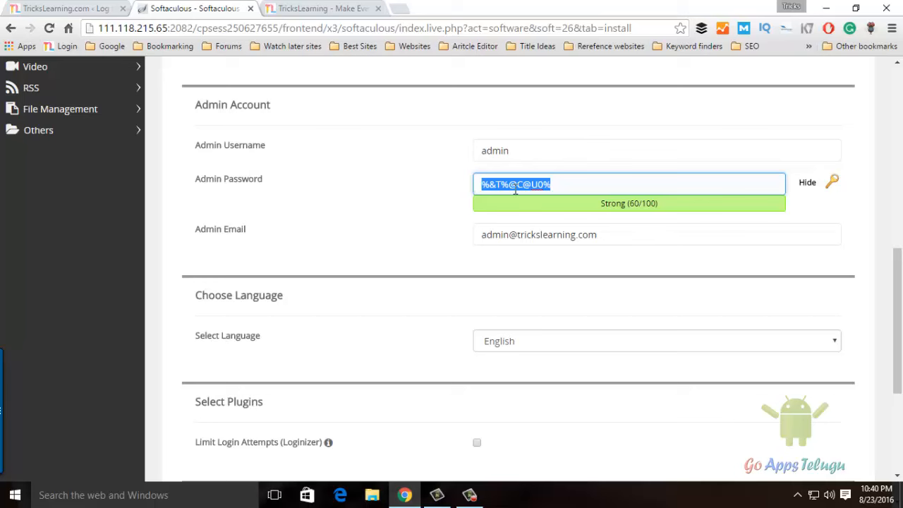
{"action": "left_click", "coordinate": [607, 189]}
{"action": "left_click", "coordinate": [833, 183]}
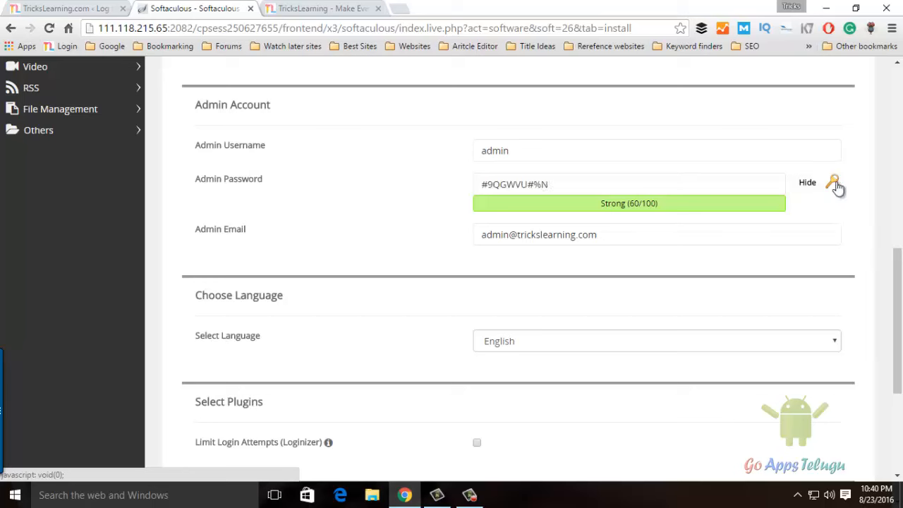
{"action": "left_click", "coordinate": [834, 185]}
{"action": "left_click", "coordinate": [834, 185]}
{"action": "left_click", "coordinate": [834, 185]}
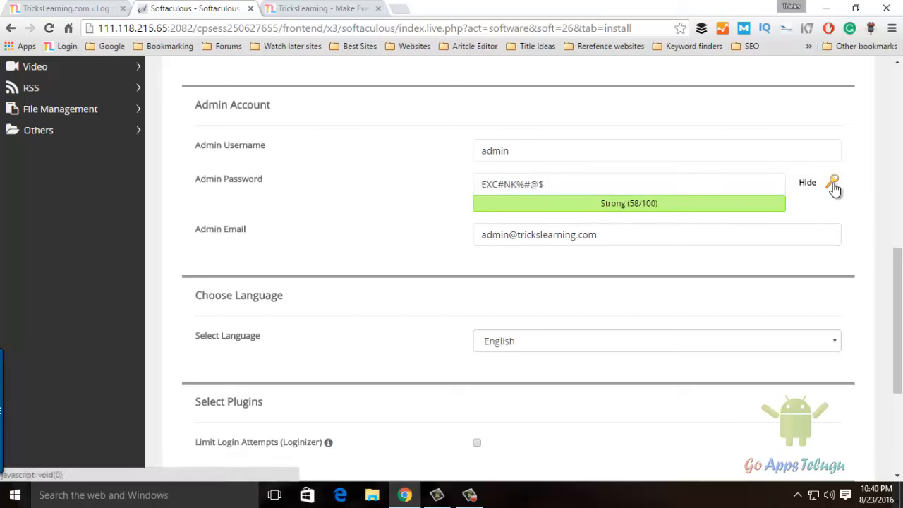
{"action": "left_click", "coordinate": [834, 185]}
{"action": "left_click", "coordinate": [834, 185]}
{"action": "left_click", "coordinate": [835, 185]}
{"action": "left_click", "coordinate": [835, 185]}
{"action": "left_click", "coordinate": [617, 180]}
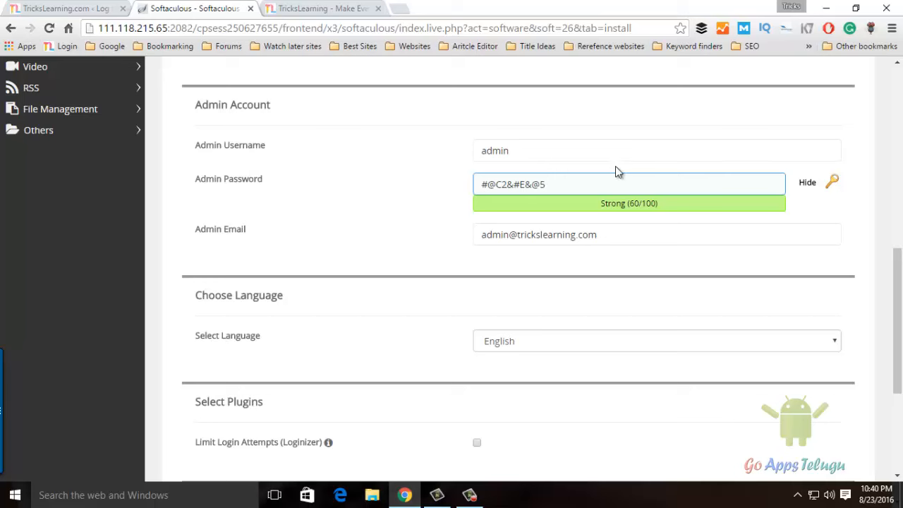
Review the admin username, admin password and admin email entries in the admin account section.
{"action": "left_click", "coordinate": [617, 147]}
{"action": "left_click_drag", "start_coordinate": [617, 146], "coordinate": [369, 153]}
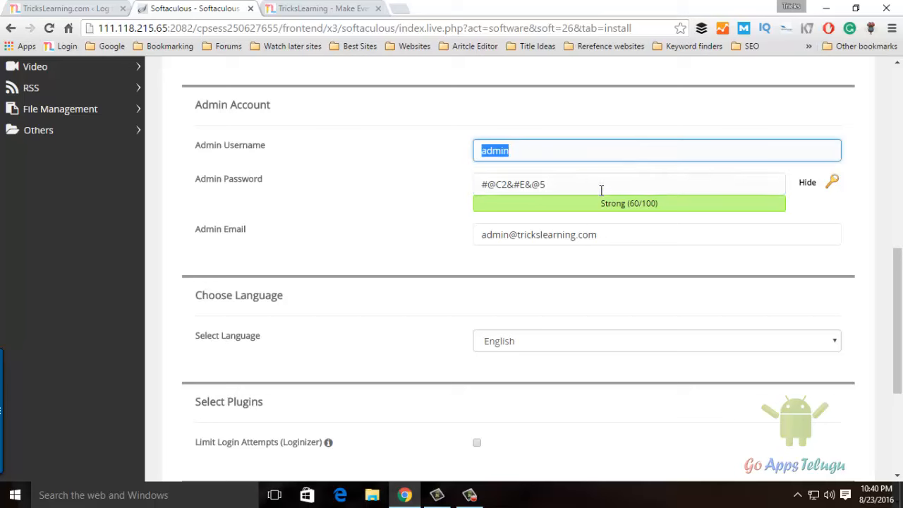
{"action": "left_click_drag", "start_coordinate": [601, 188], "coordinate": [384, 189]}
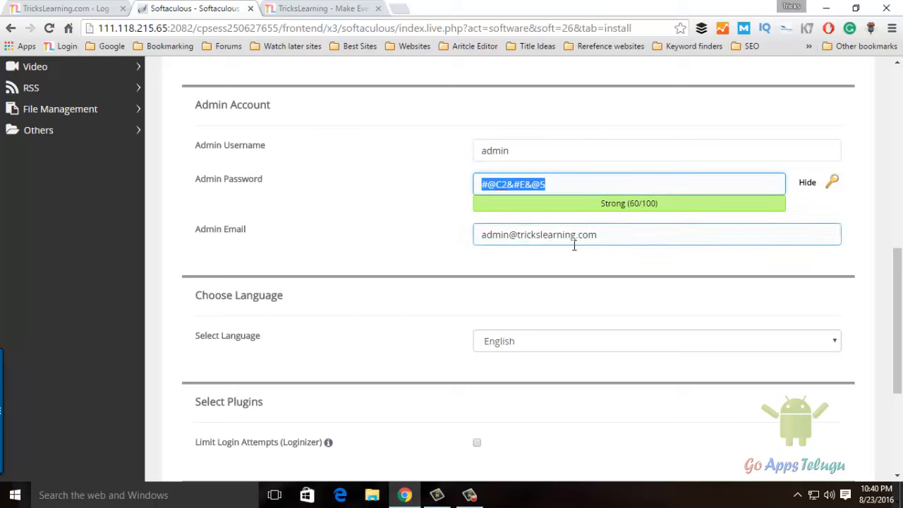
{"action": "left_click_drag", "start_coordinate": [621, 238], "coordinate": [429, 245]}
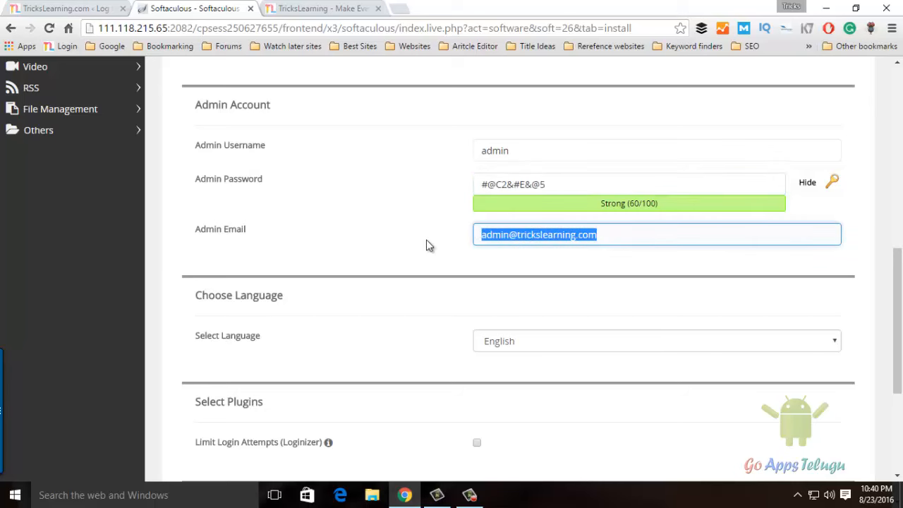
{"action": "left_click", "coordinate": [505, 257]}
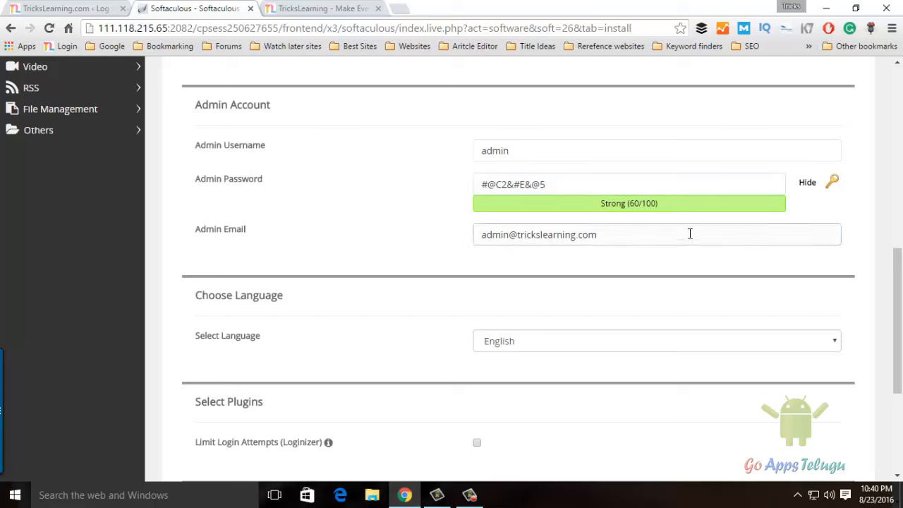
{"action": "left_click", "coordinate": [594, 181]}
{"action": "left_click_drag", "start_coordinate": [595, 182], "coordinate": [407, 179]}
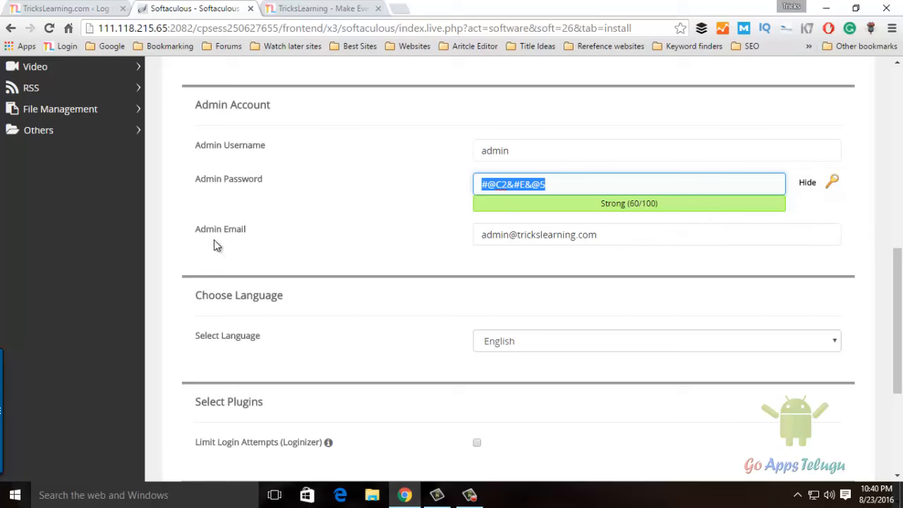
{"action": "left_click", "coordinate": [629, 236]}
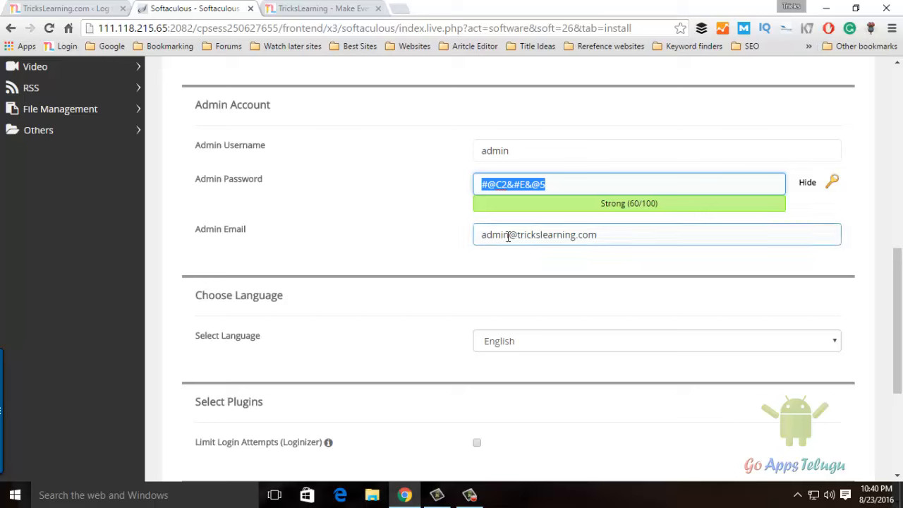
{"action": "left_click_drag", "start_coordinate": [629, 236], "coordinate": [435, 225]}
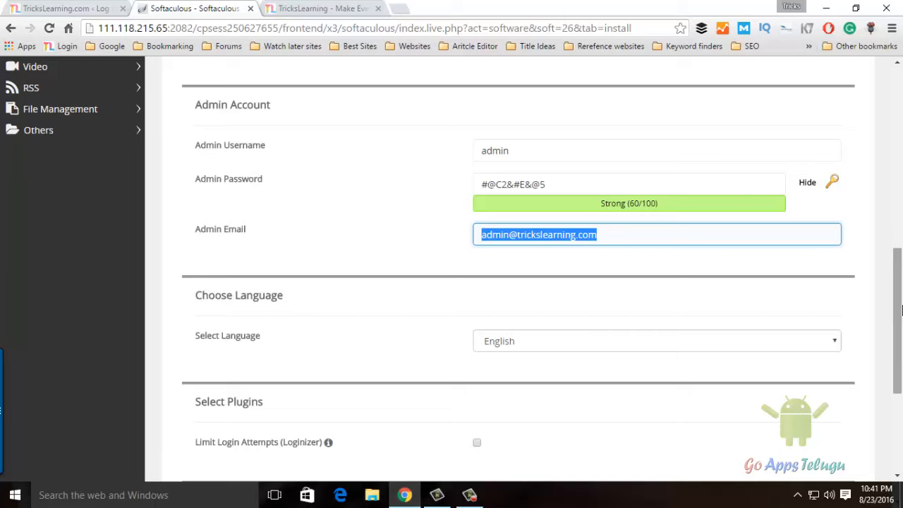
Expand the advanced options and examine the database name, table prefix, upgrade and backup settings.
{"action": "scroll", "coordinate": [841, 338], "scroll_direction": "down", "scroll_amount": 3}
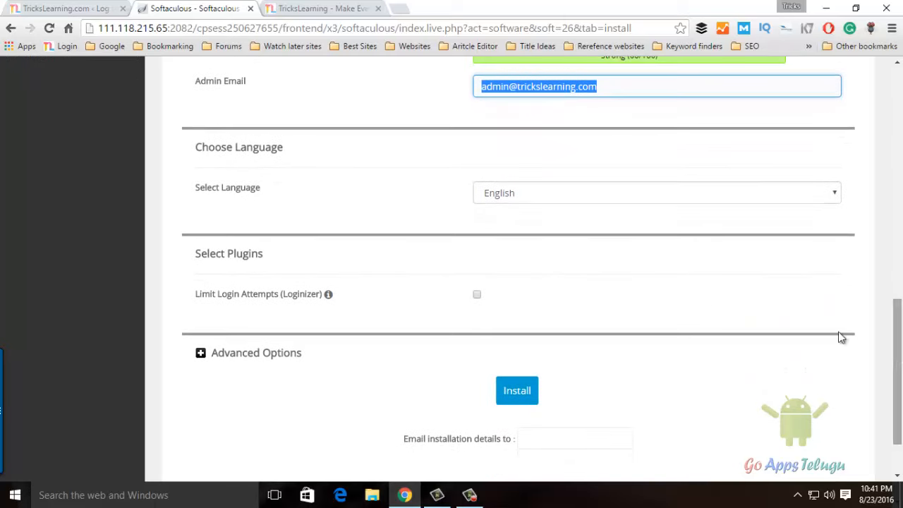
{"action": "scroll", "coordinate": [900, 369], "scroll_direction": "down", "scroll_amount": 2}
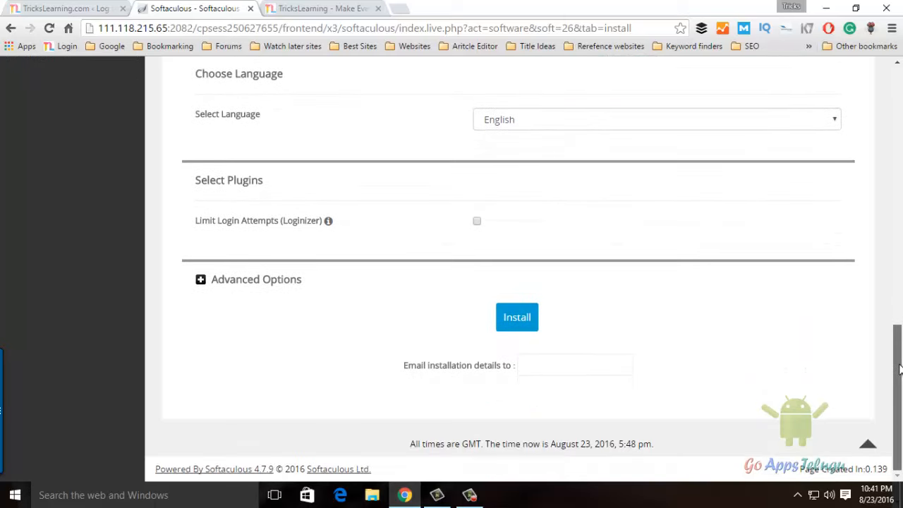
{"action": "left_click", "coordinate": [229, 283]}
{"action": "scroll", "coordinate": [899, 368], "scroll_direction": "down", "scroll_amount": 2}
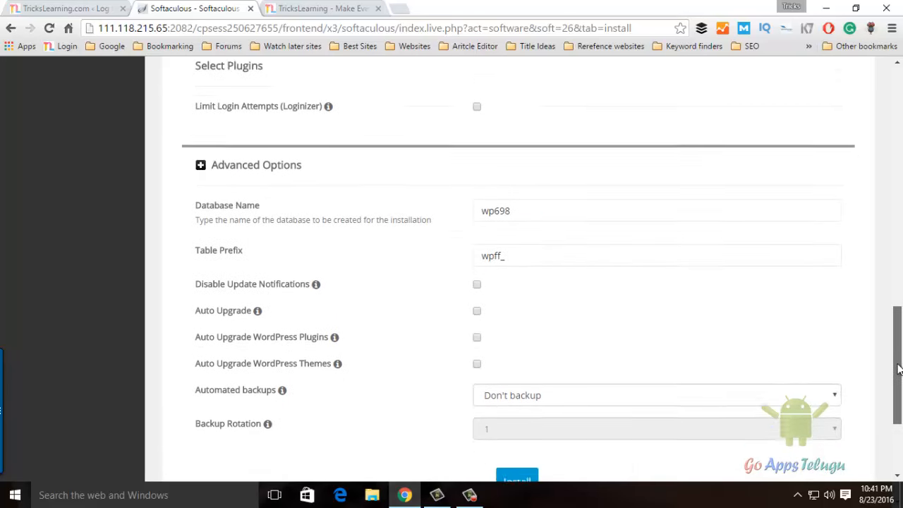
{"action": "left_click_drag", "start_coordinate": [899, 369], "coordinate": [900, 386]}
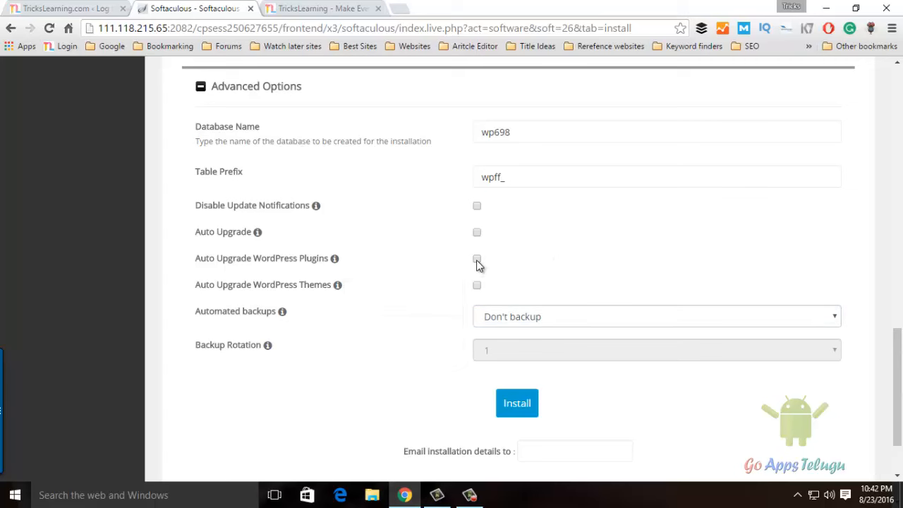
{"action": "scroll", "coordinate": [525, 260], "scroll_direction": "down", "scroll_amount": 1}
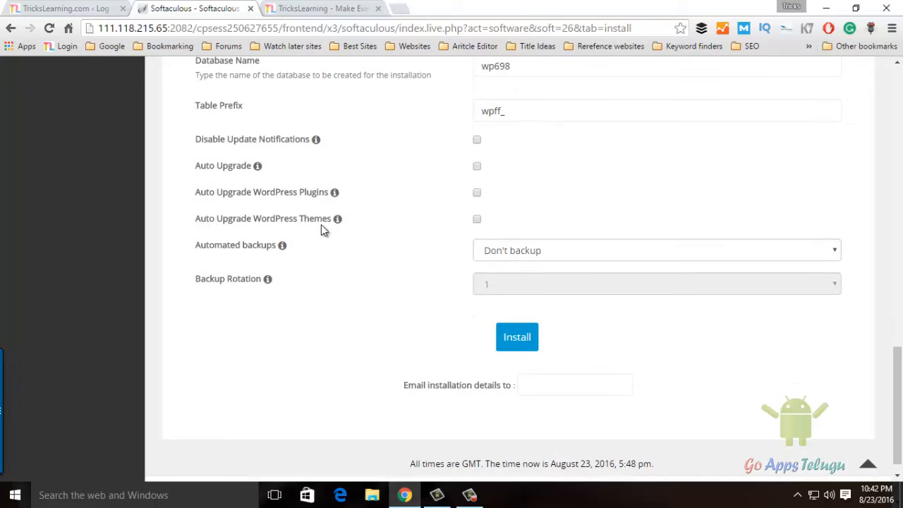
Look at the live trickslearning.com homepage in its own tab and return to the WordPress installation form.
{"action": "left_click", "coordinate": [340, 8]}
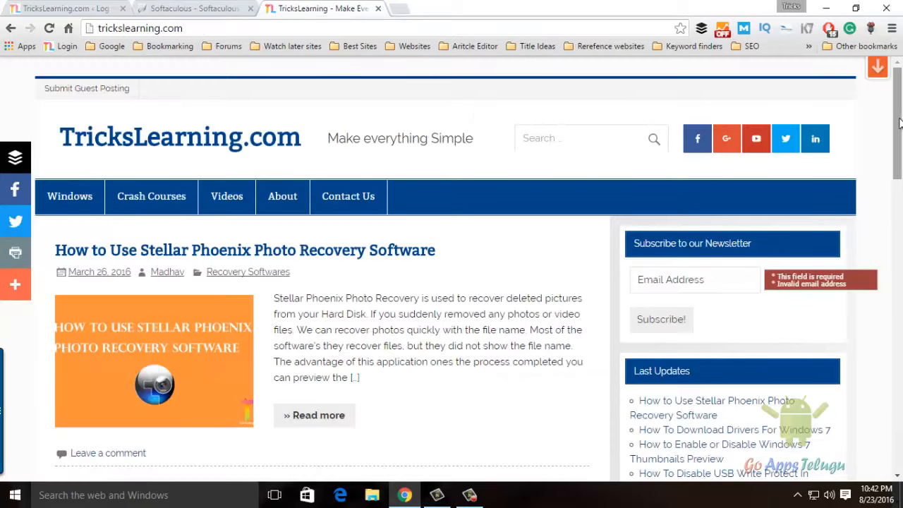
{"action": "left_click_drag", "start_coordinate": [899, 123], "coordinate": [894, 78]}
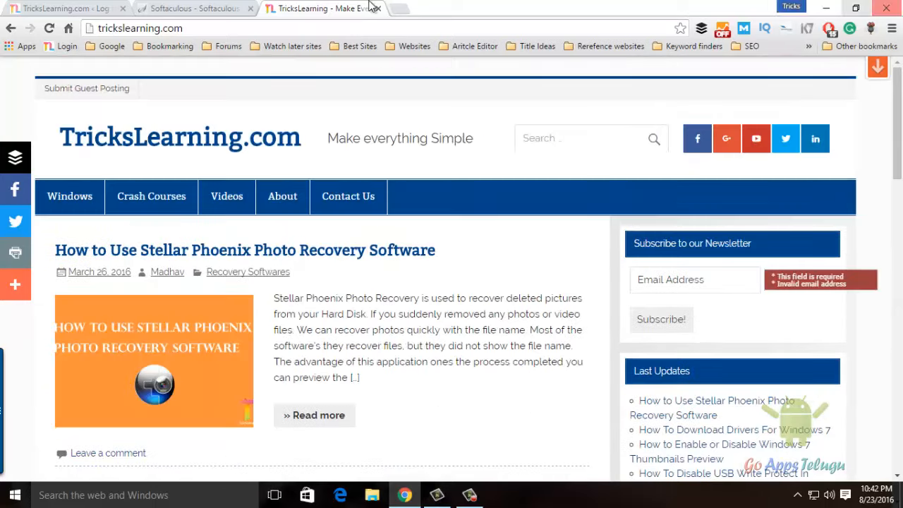
{"action": "left_click", "coordinate": [195, 8]}
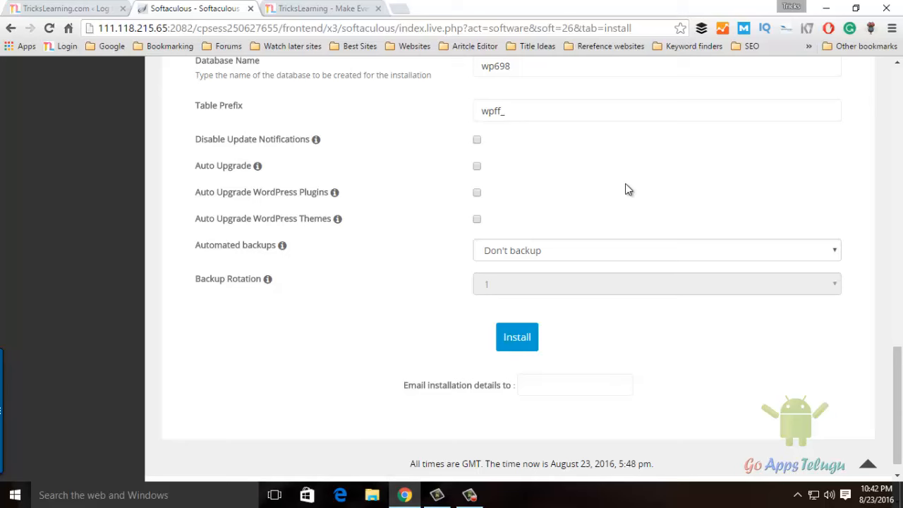
Set automated backups to once a day, trying a backup rotation of 2 before setting it back to 1.
{"action": "left_click", "coordinate": [254, 247]}
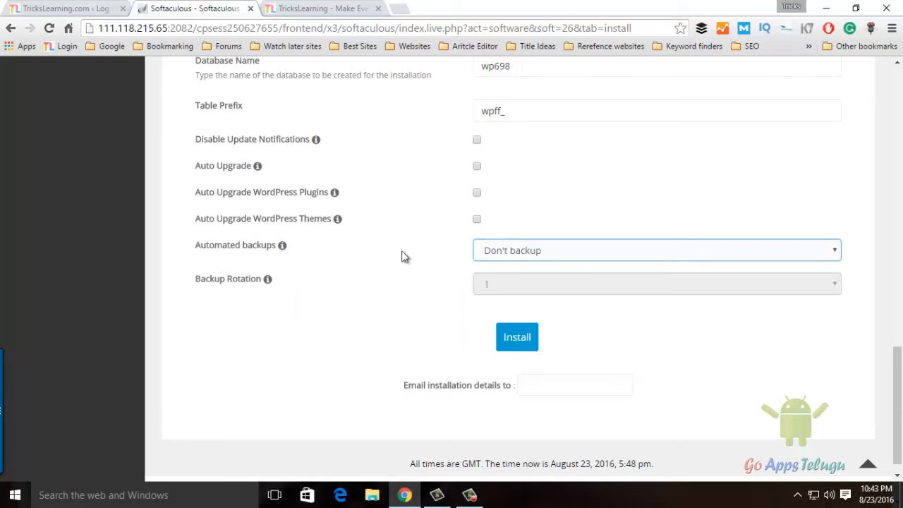
{"action": "left_click", "coordinate": [534, 252]}
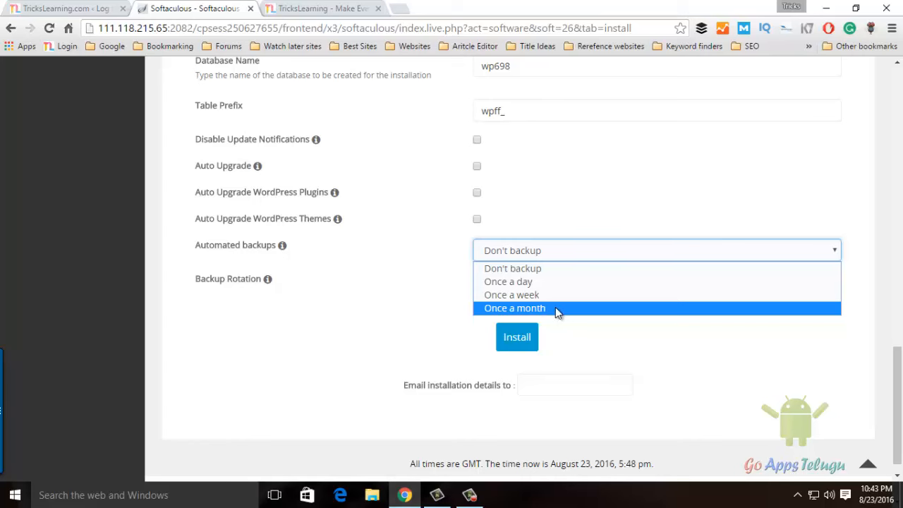
{"action": "left_click", "coordinate": [565, 282]}
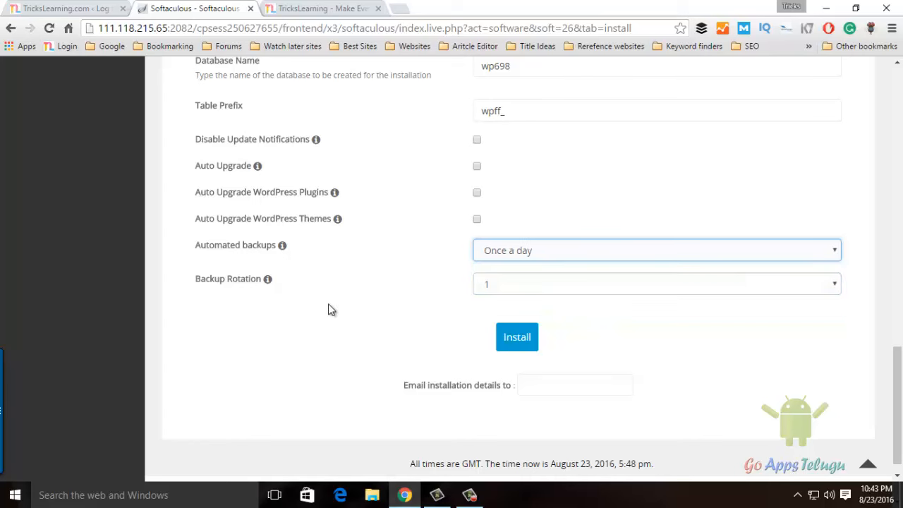
{"action": "left_click", "coordinate": [521, 283]}
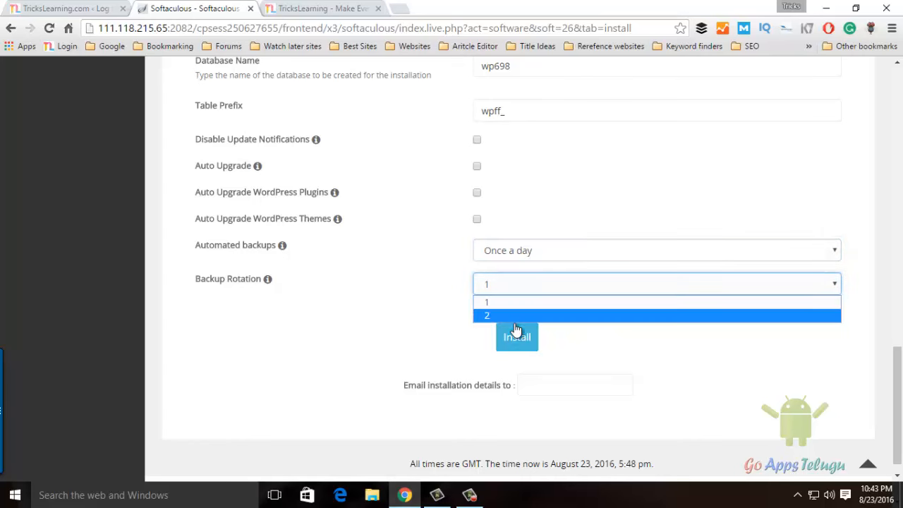
{"action": "left_click", "coordinate": [511, 316]}
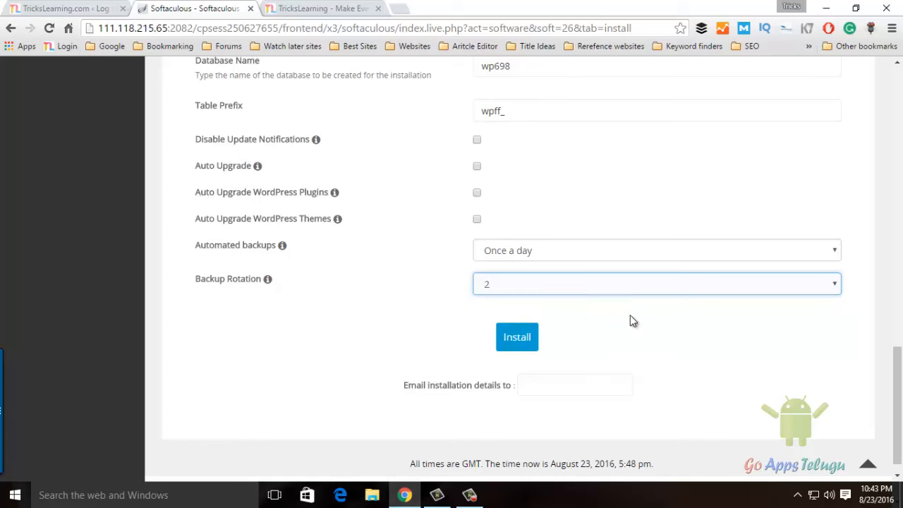
{"action": "left_click", "coordinate": [560, 292]}
{"action": "left_click", "coordinate": [550, 303]}
Place the cursor in the email field for installation details and review the installation form from the software setup to the advanced options.
{"action": "left_click", "coordinate": [530, 387]}
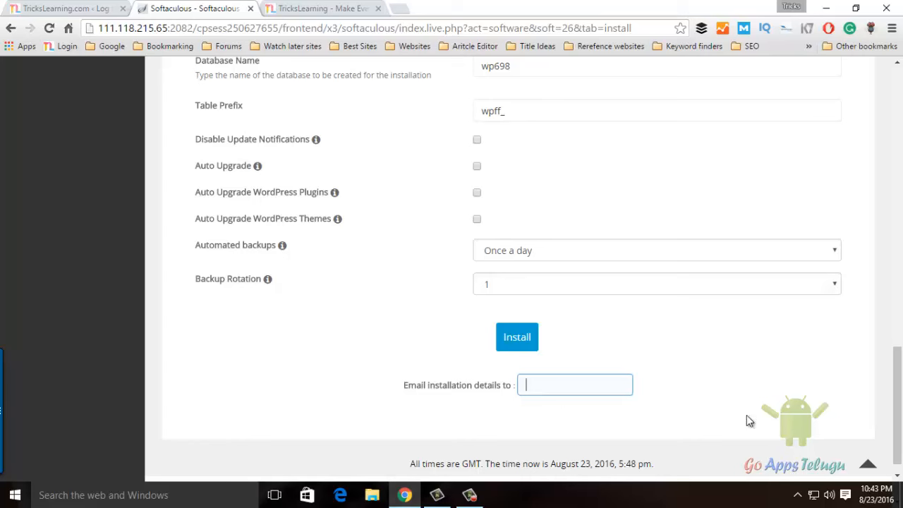
{"action": "mouse_move", "coordinate": [900, 389]}
{"action": "left_mouse_down"}
{"action": "mouse_move", "coordinate": [901, 104]}
{"action": "mouse_move", "coordinate": [901, 388]}
{"action": "left_mouse_up"}
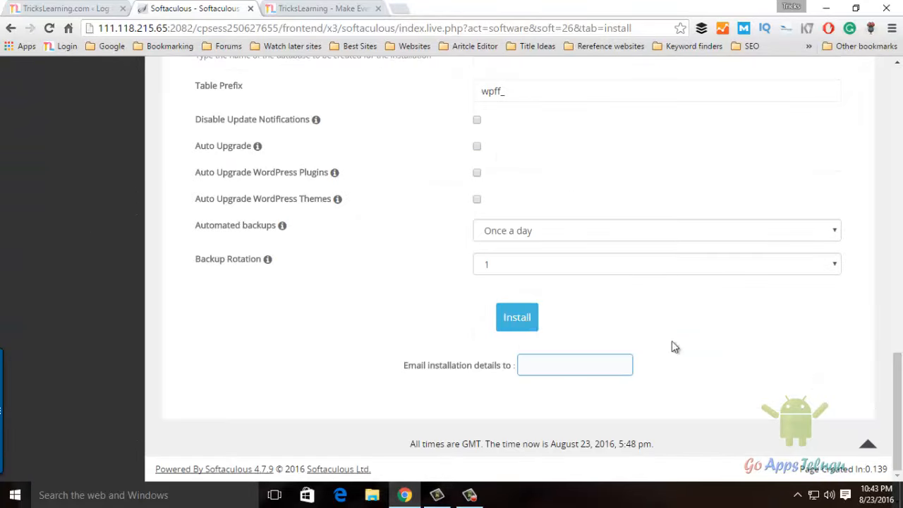
{"action": "left_click_drag", "start_coordinate": [900, 435], "coordinate": [901, 137]}
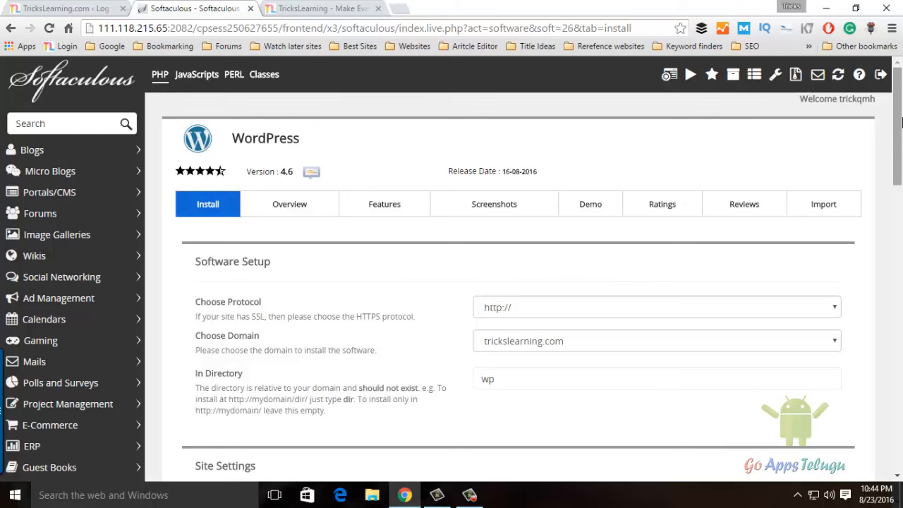
{"action": "left_click_drag", "start_coordinate": [901, 122], "coordinate": [901, 379]}
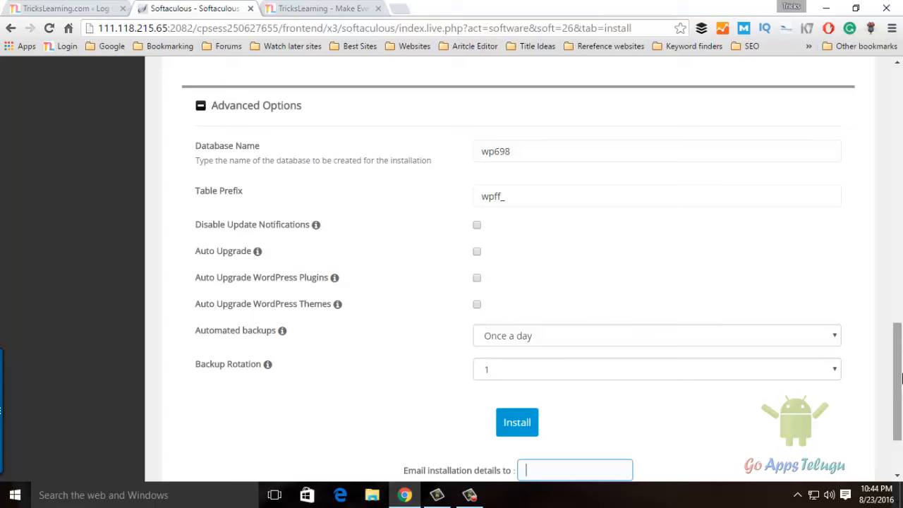